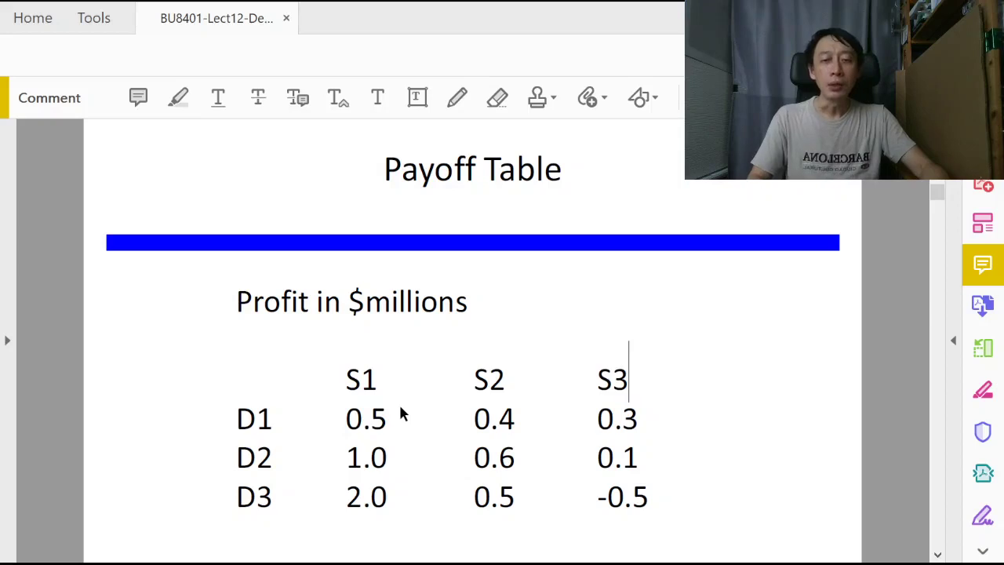
Step: Add a text box above the blue bar reading 'If I were to choose Dxx'
click(417, 97)
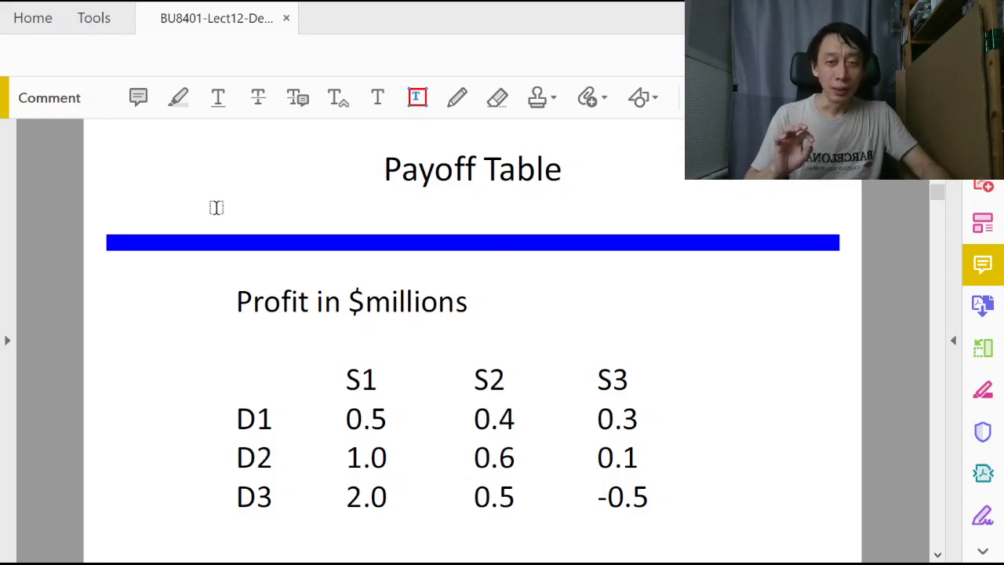
drag(218, 209, 479, 232)
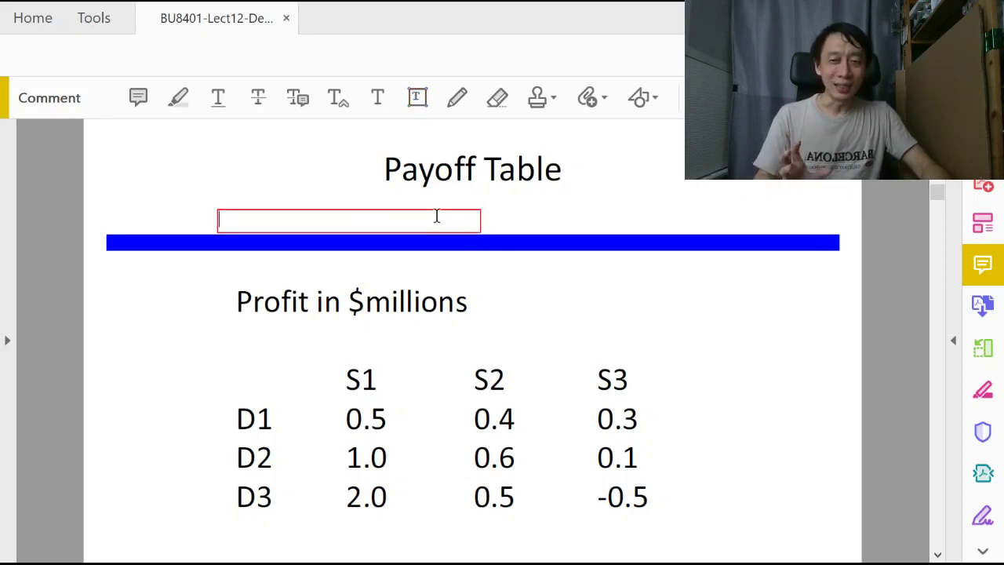
text(If I w)
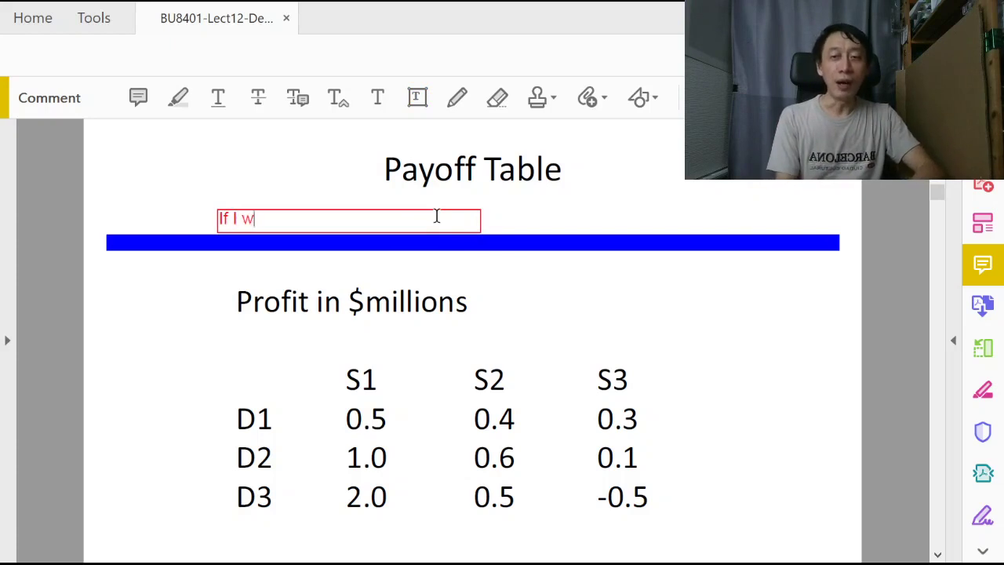
text(ere to choose )
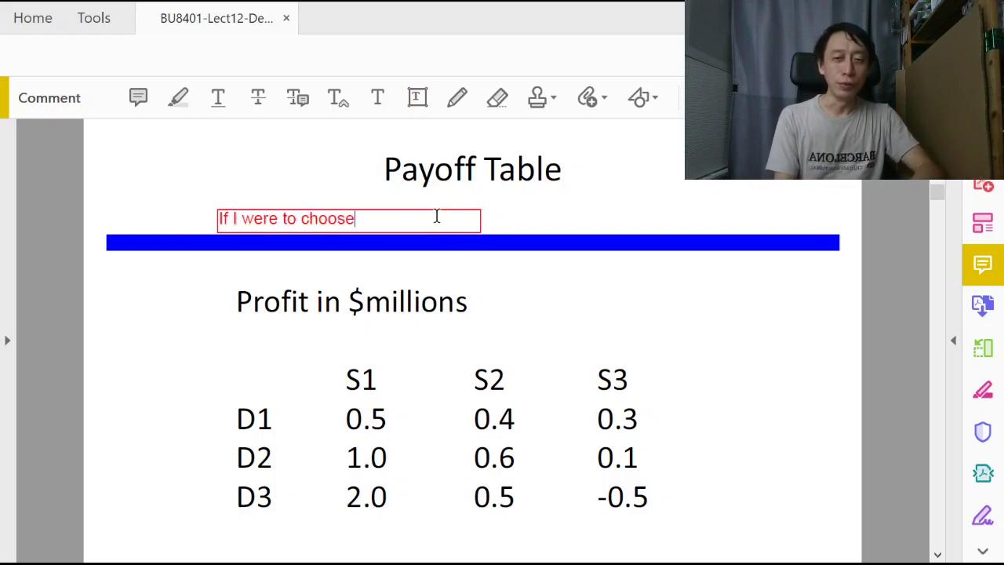
text(D)
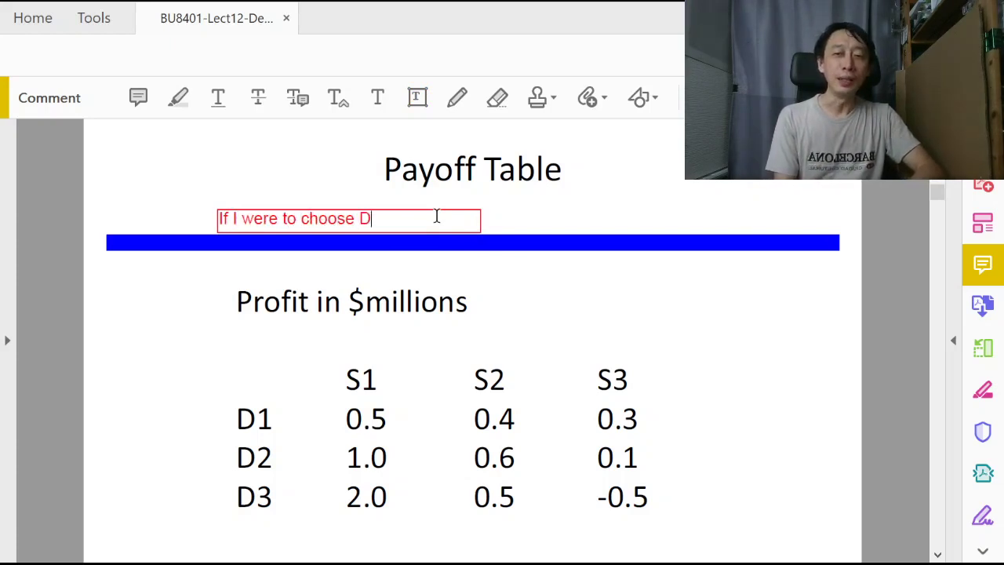
text(xxx)
key(BackSpace)
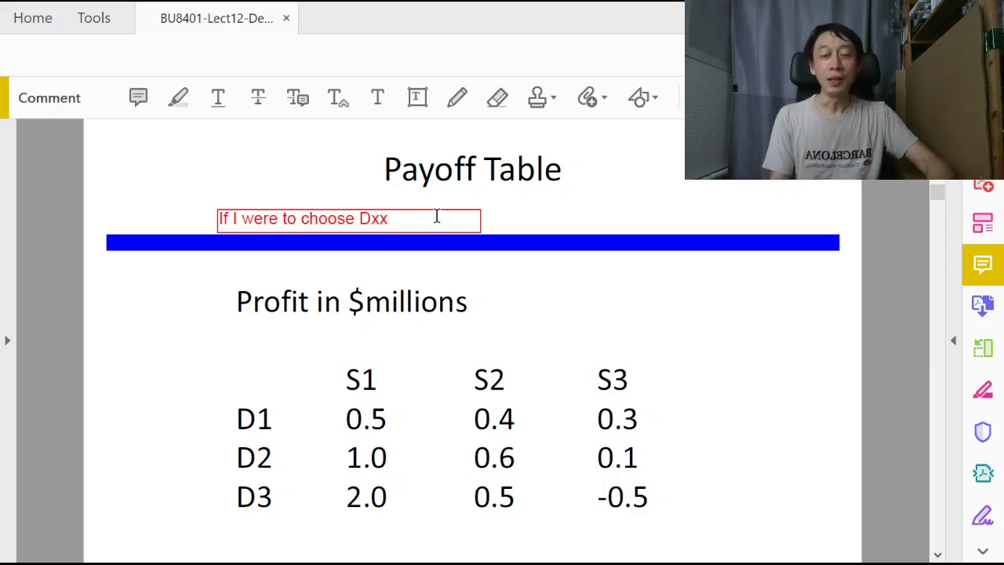
Step: End the note with ', ..', then highlight the table values, selecting the 0.5 payoff under S1
text(, ...)
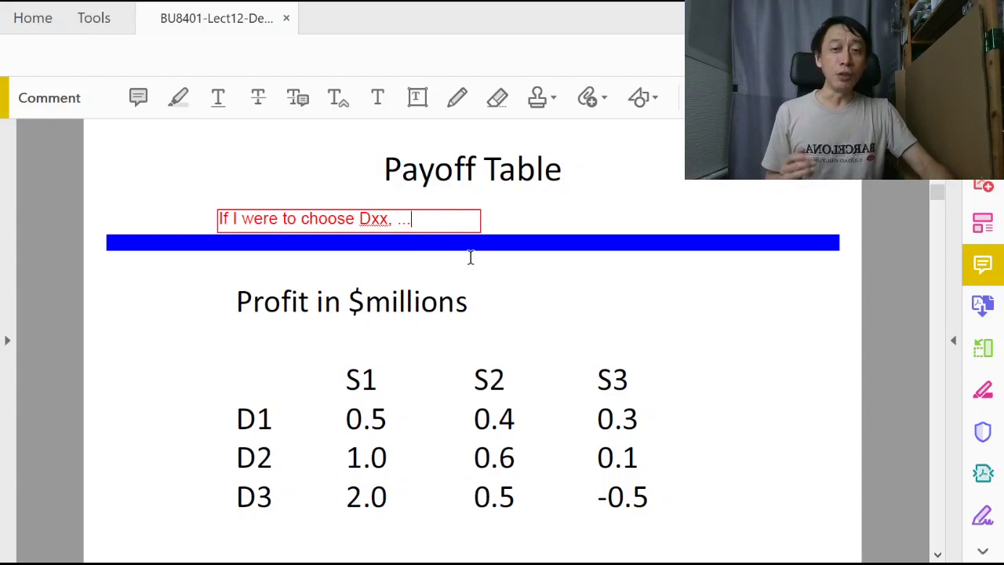
click(469, 256)
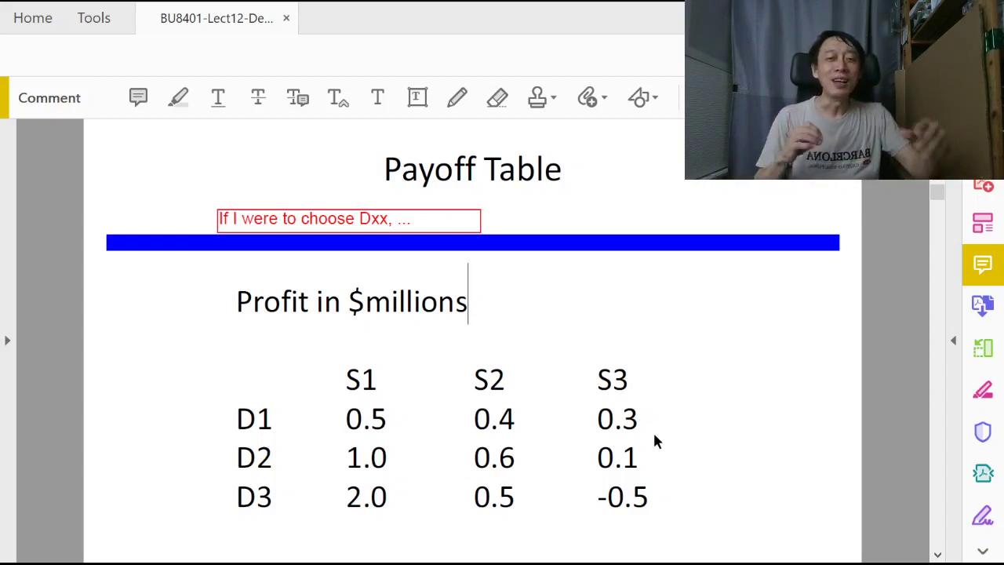
drag(398, 417, 352, 424)
click(392, 421)
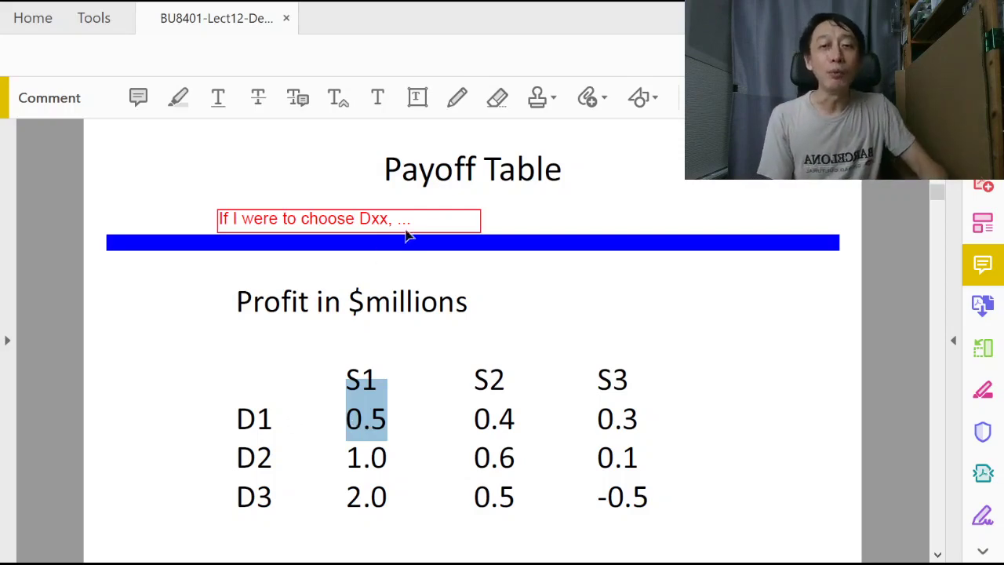
Step: Create a tall text box right of the S3 column containing 0.5
click(436, 122)
click(417, 97)
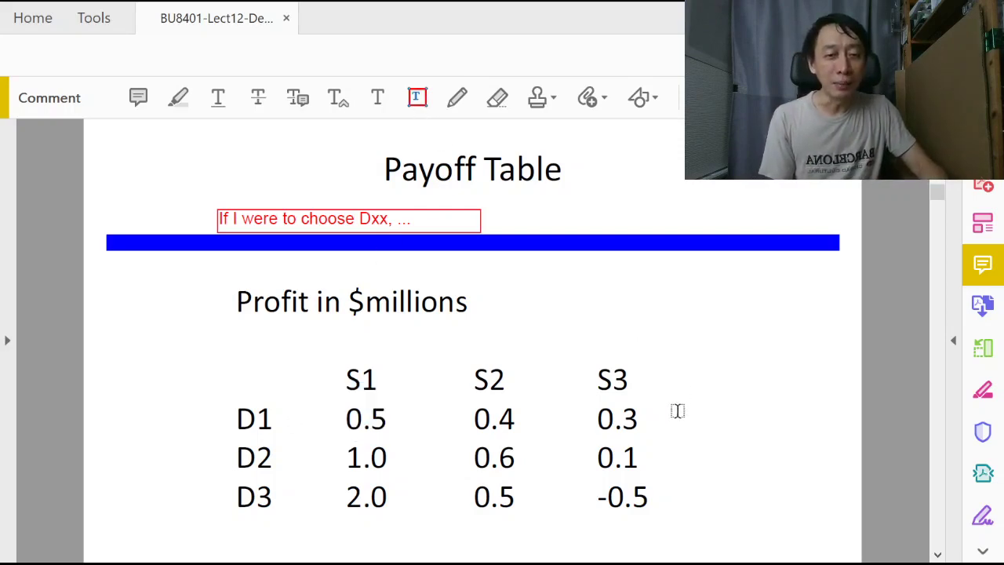
drag(673, 402, 738, 512)
text(0)
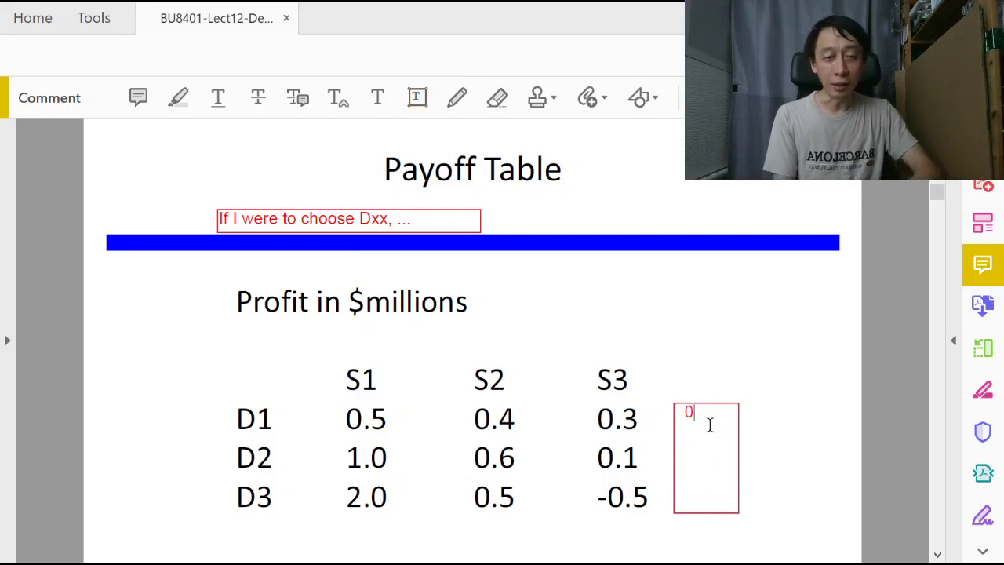
text(.5)
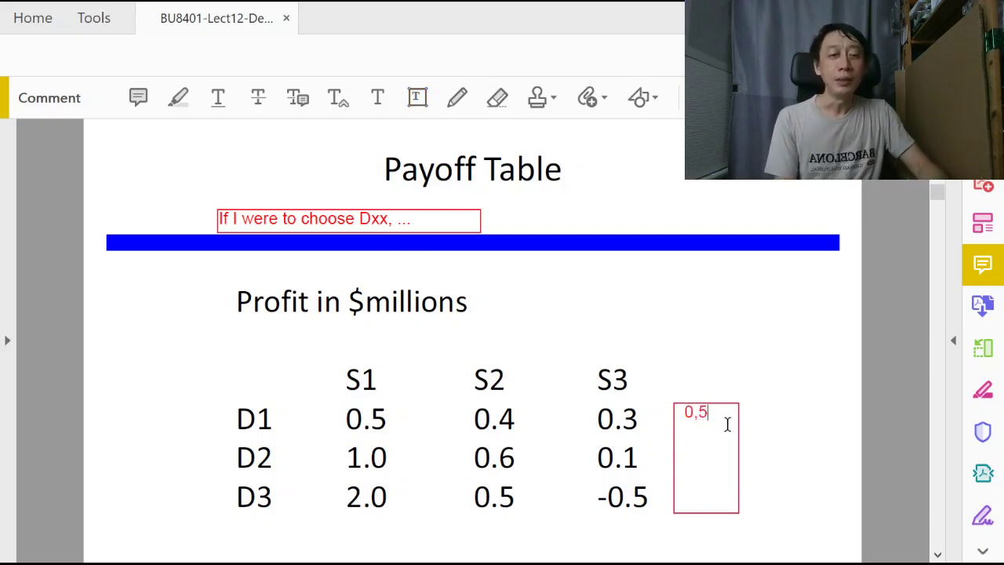
key(BackSpace)
key(BackSpace)
text(.5)
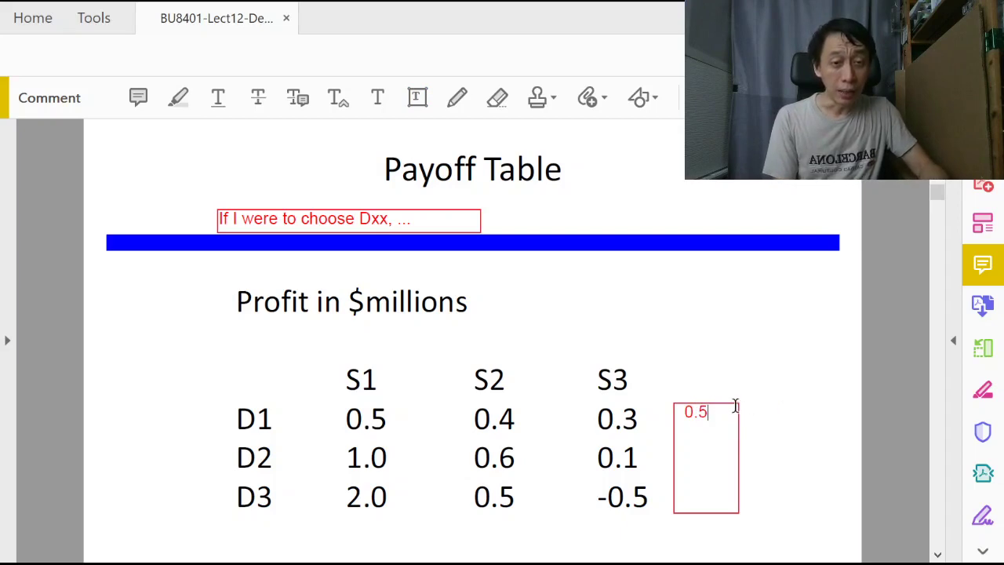
Step: Stretch the box up to the S3 heading and add the heading 'Max' above 0.5
click(688, 410)
drag(706, 403, 708, 382)
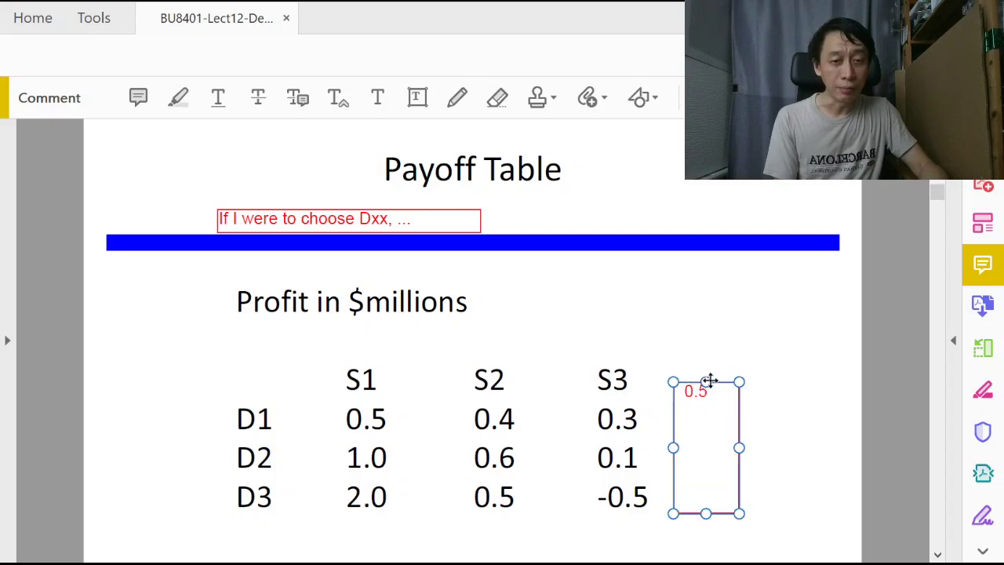
click(688, 385)
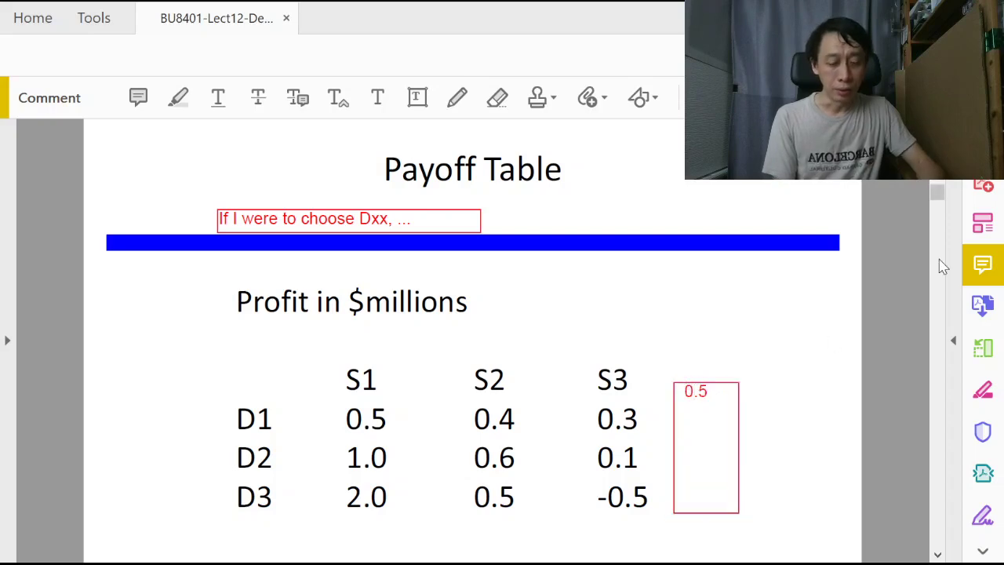
text(M )
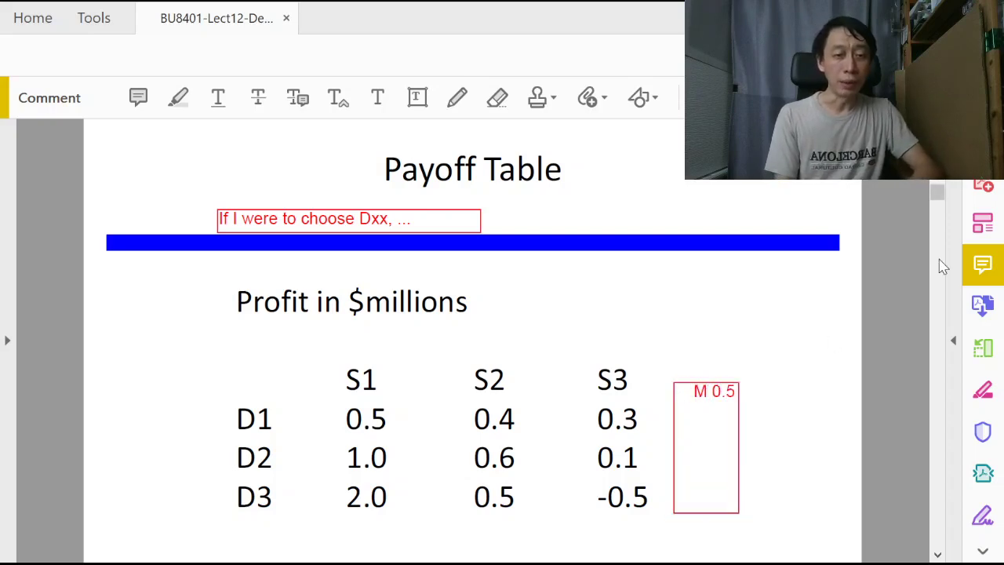
text(ax)
key(Return)
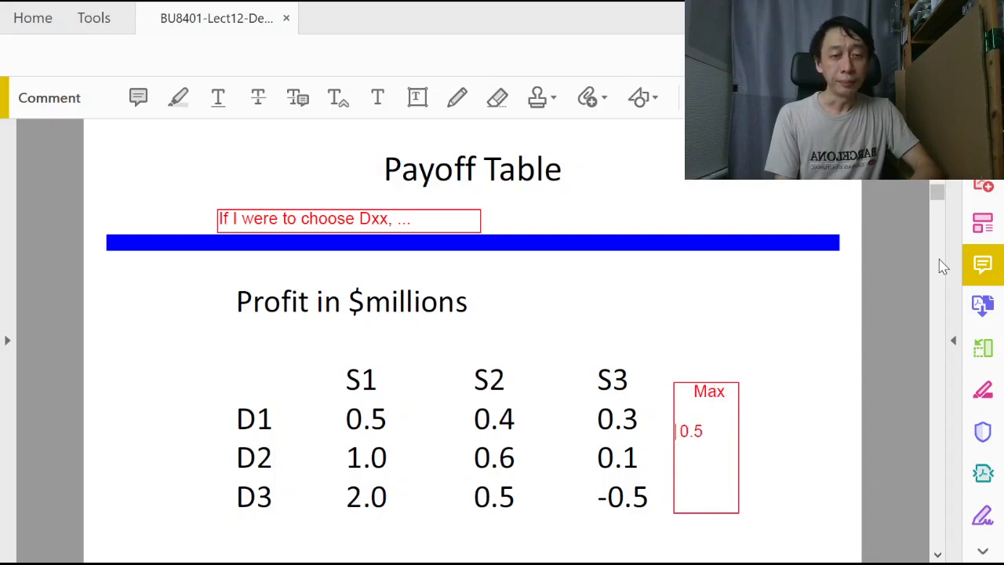
key(BackSpace)
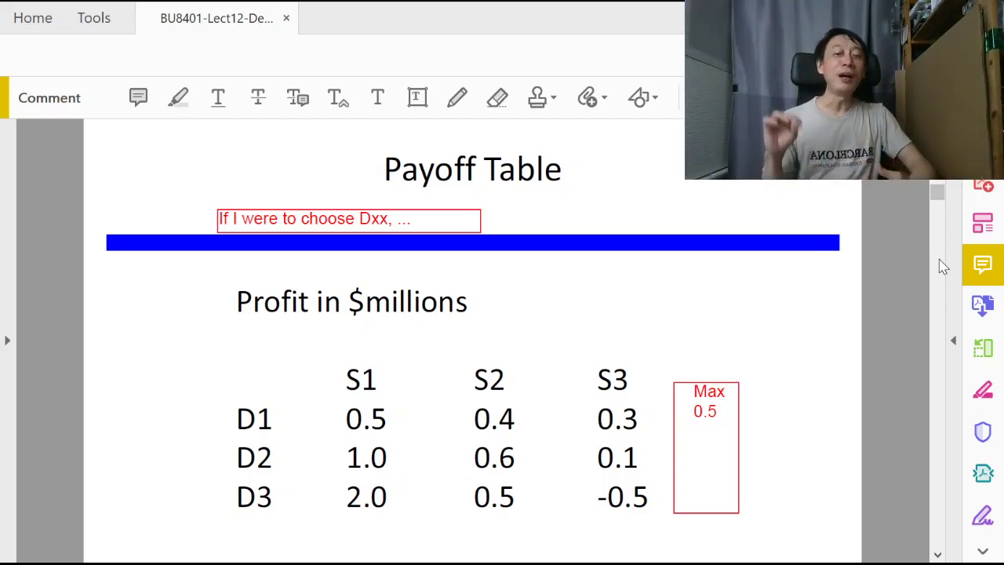
key(Return)
key(Return)
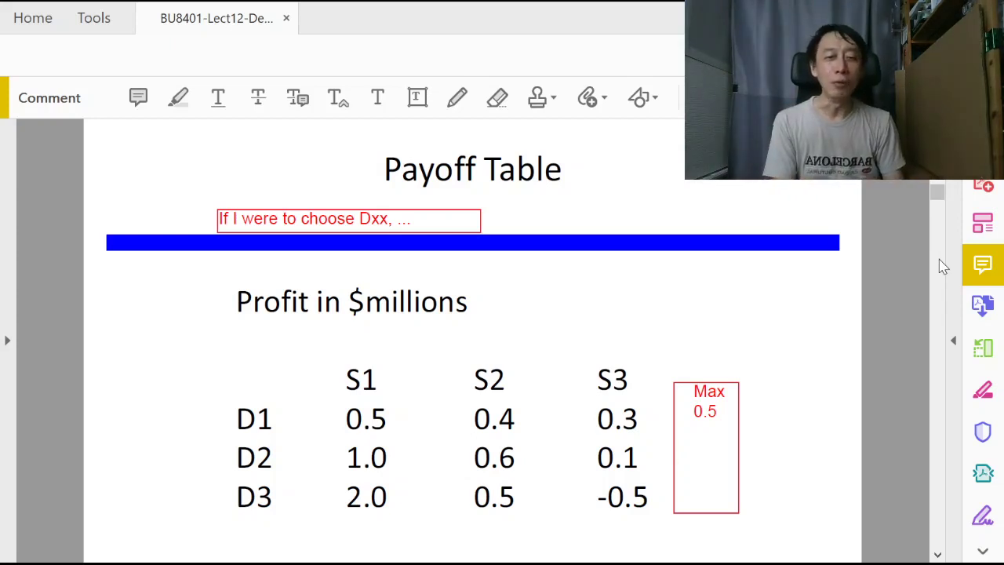
Step: Enter 1.0 for D2 and 2.0 for D3 on separate lines of the Max column
text(1.0)
key(BackSpace)
key(BackSpace)
key(BackSpace)
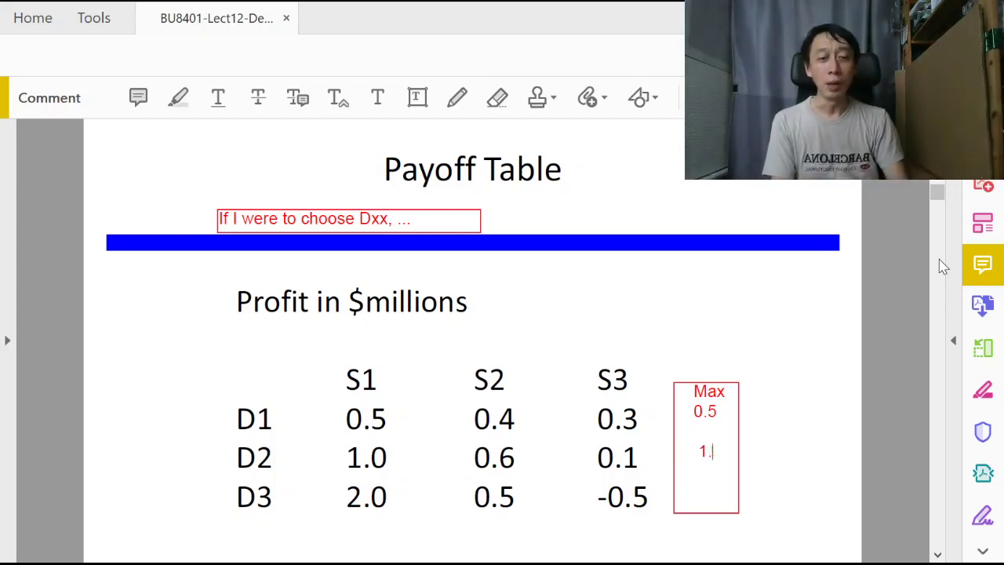
text(1.0)
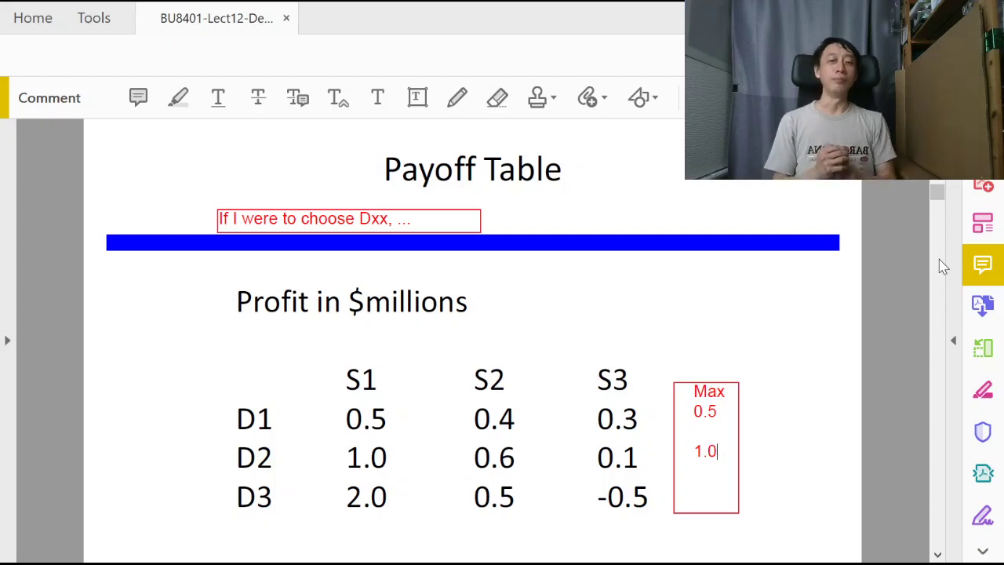
key(Return)
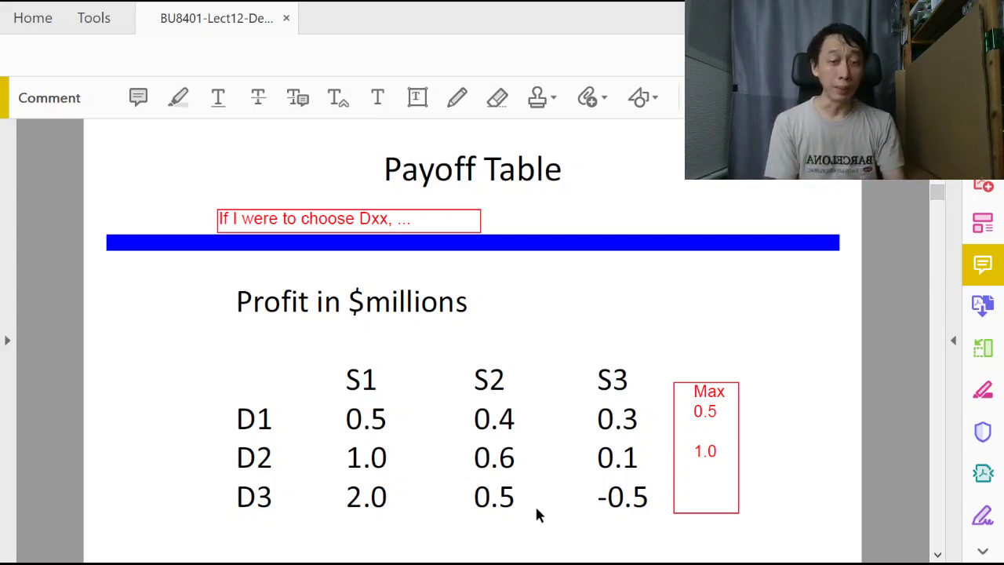
text(2.)
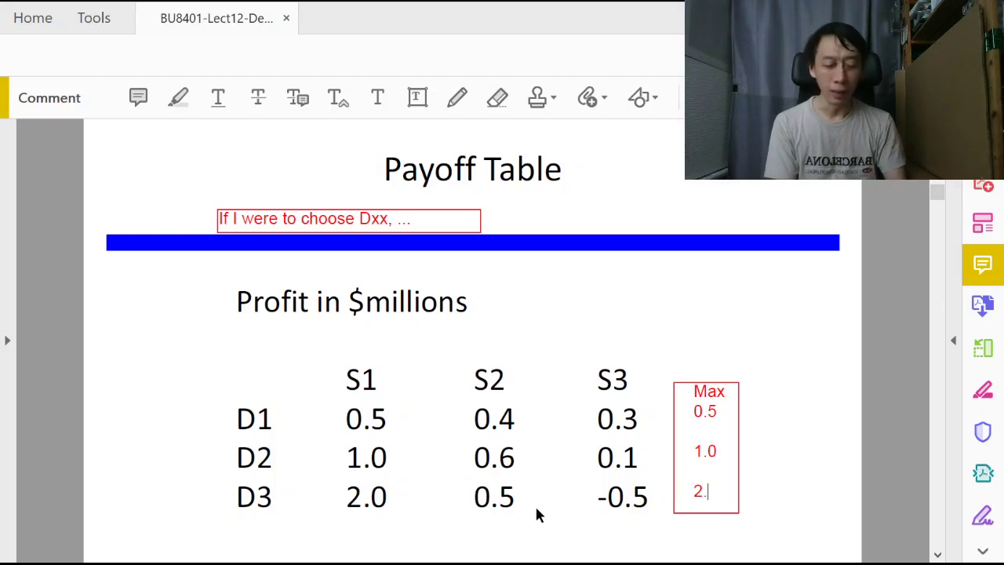
text(0)
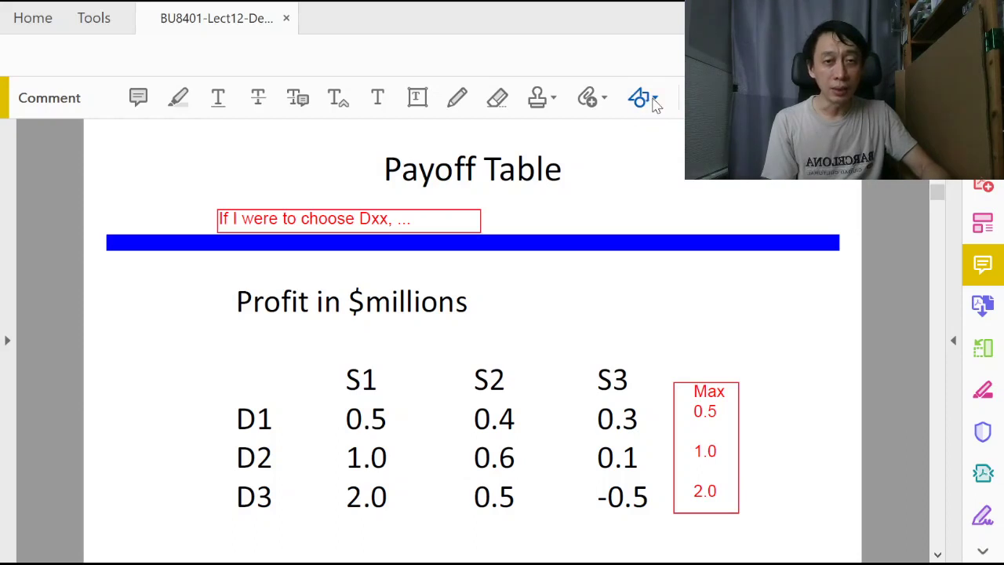
Step: Draw a red oval around the D3 value 2.0 in the Max column
click(670, 476)
drag(663, 473, 753, 515)
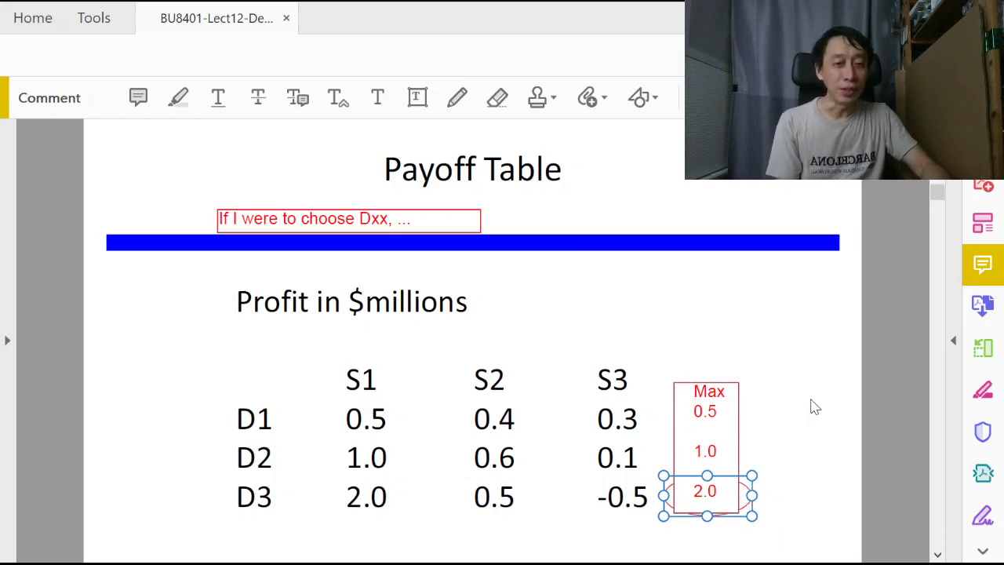
click(667, 502)
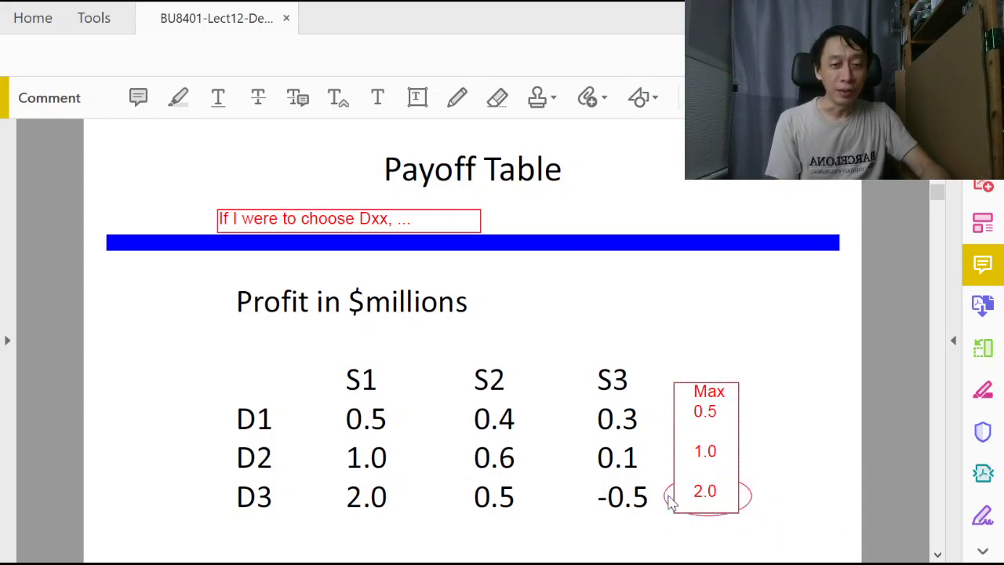
click(666, 494)
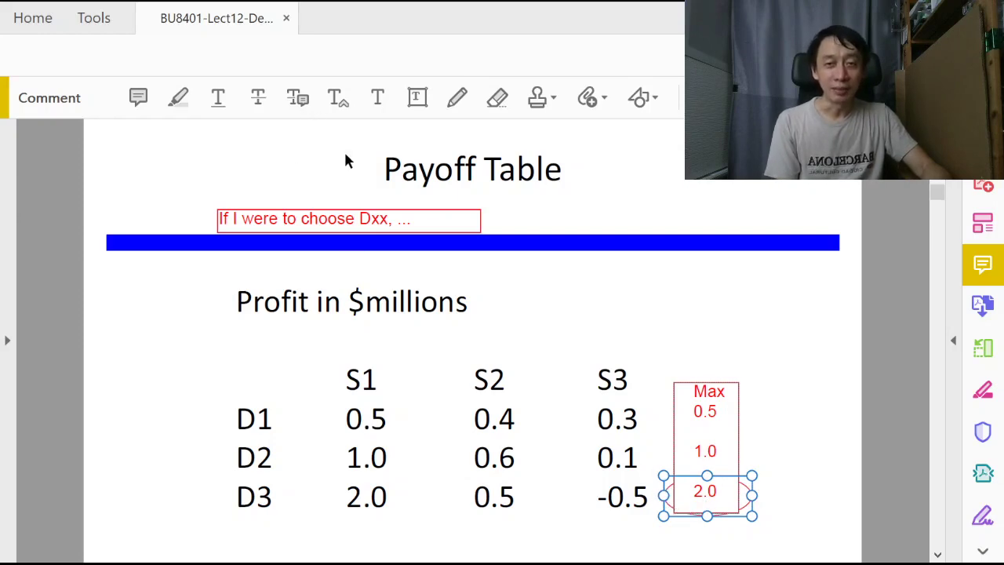
Step: Draw a red freehand loop around the D3 row label
click(424, 100)
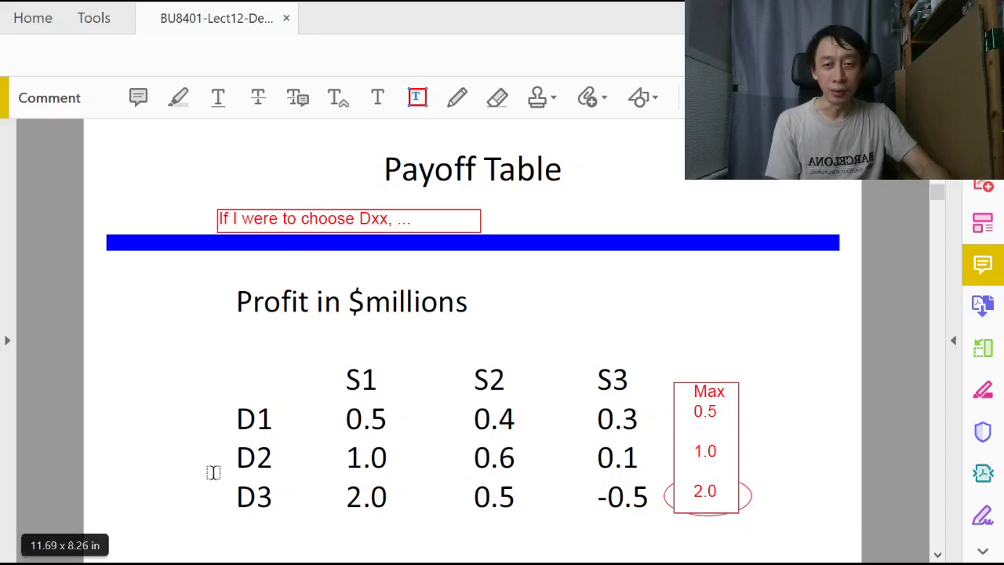
click(458, 97)
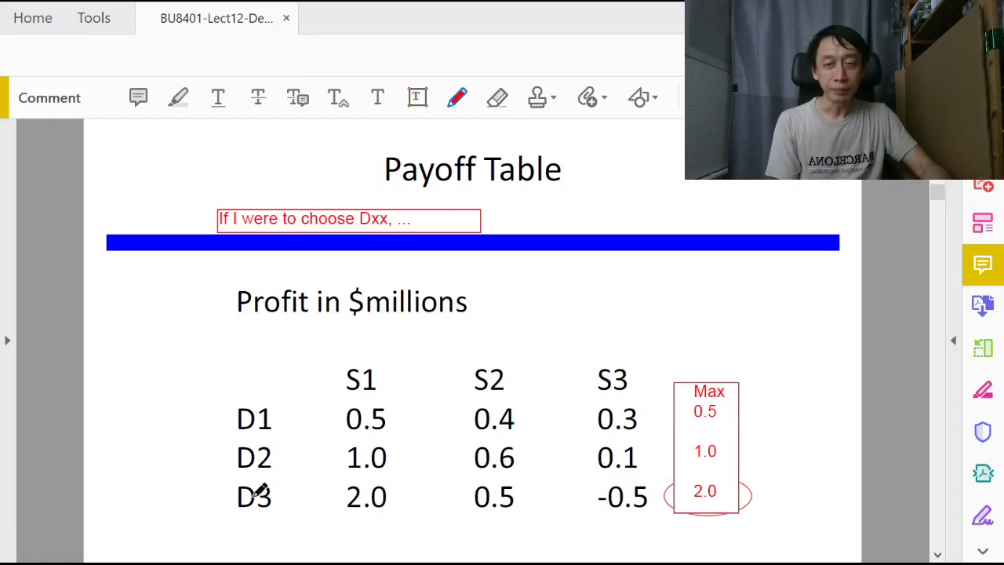
mouse_move(256, 480)
mouse_down()
mouse_move(220, 484)
mouse_move(205, 511)
mouse_move(252, 518)
mouse_move(295, 503)
mouse_move(249, 478)
mouse_up()
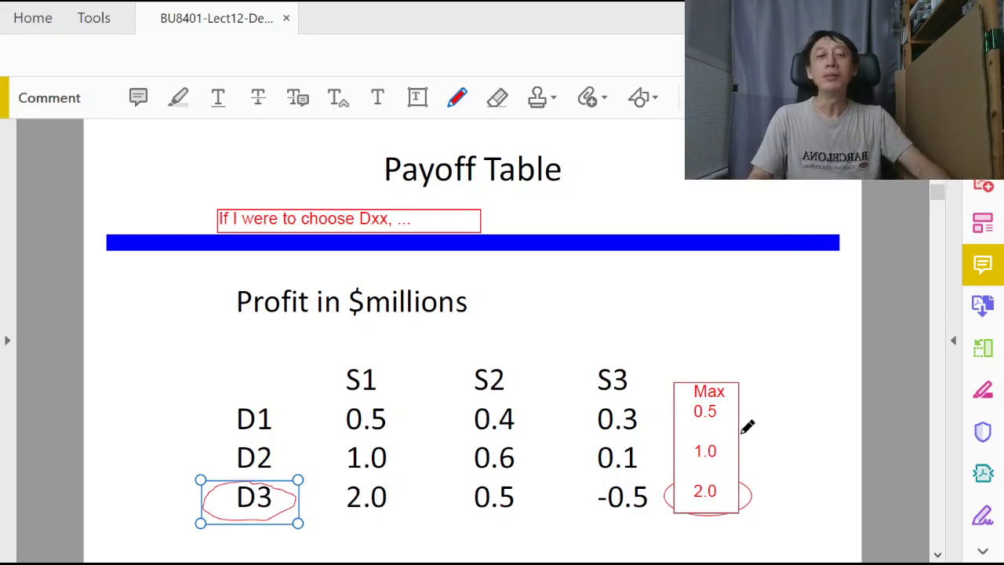
click(417, 98)
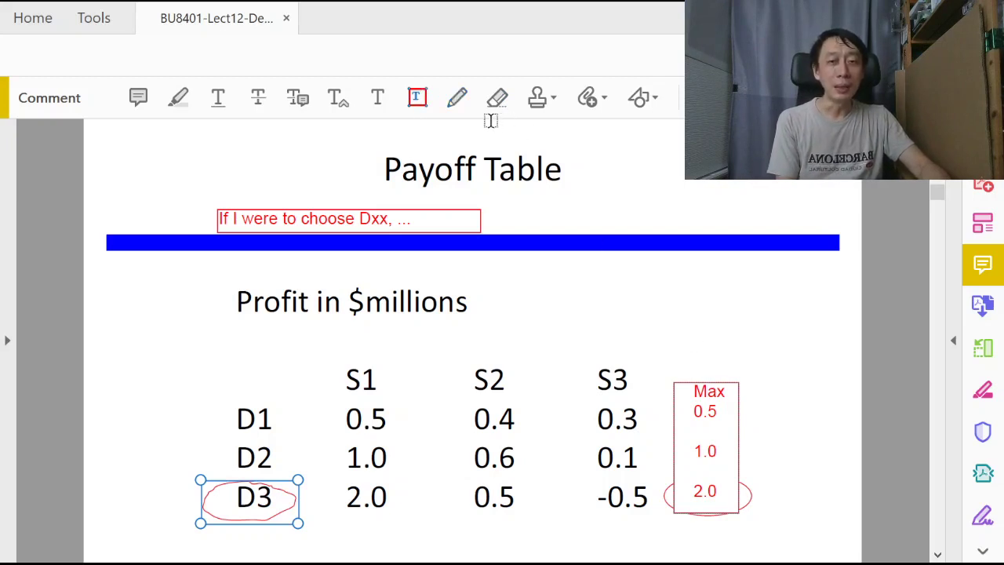
key(Escape)
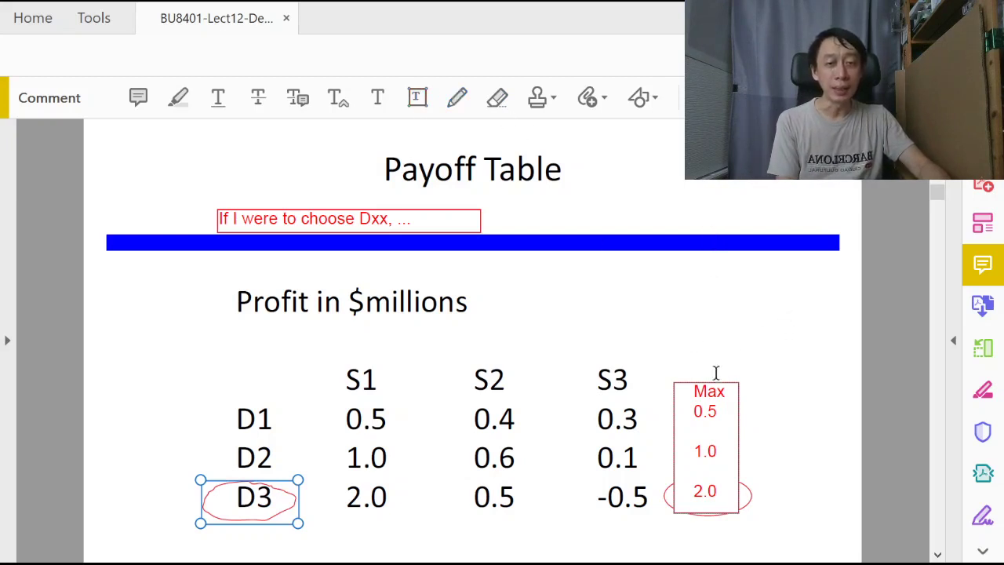
Step: Duplicate the Max box, place the copy to its right, and rename its heading 'Min'
click(712, 383)
key(ctrl+c)
key(ctrl+v)
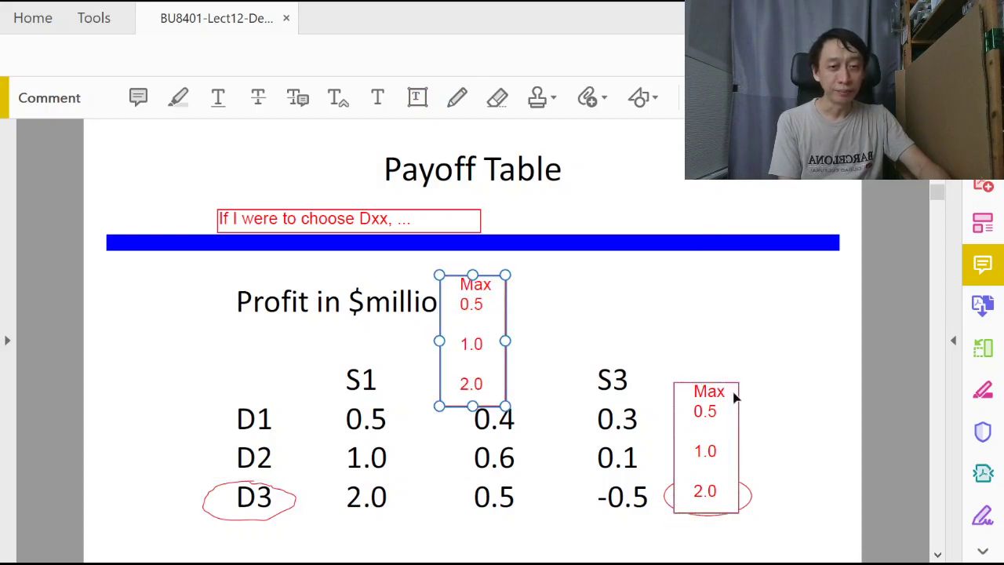
drag(504, 310, 829, 419)
key(Escape)
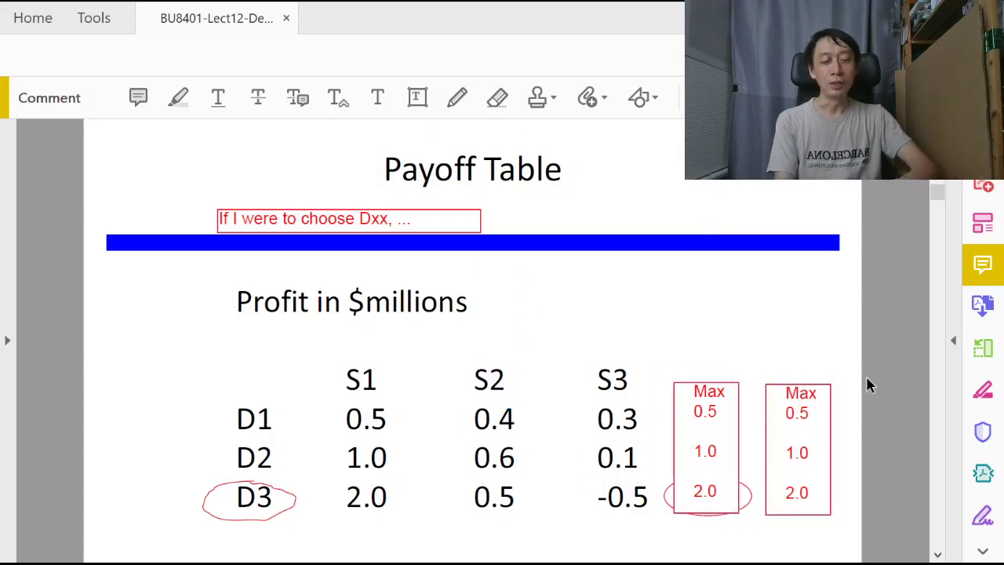
text(Min)
key(Delete)
key(Delete)
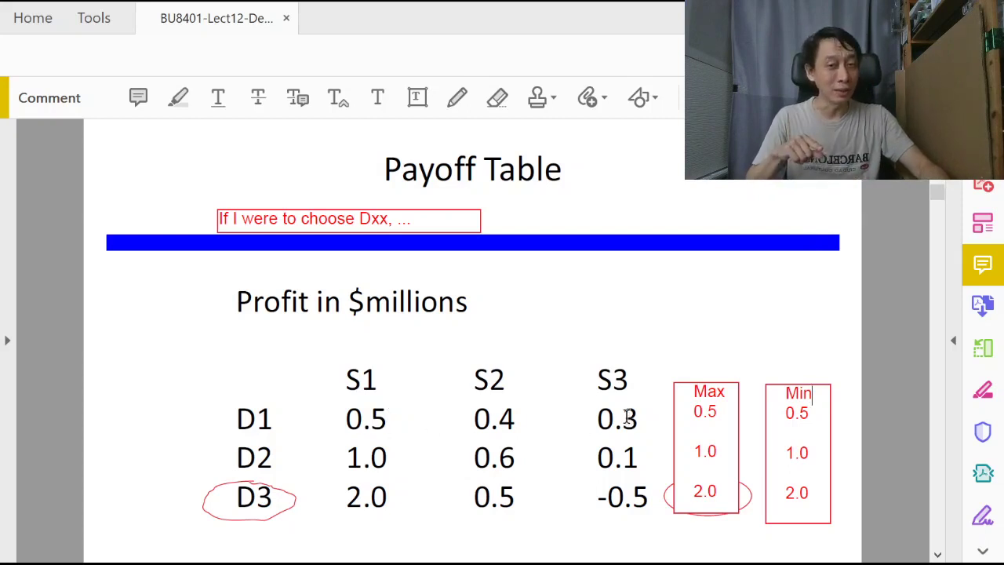
Step: Change the Min column values from 0.5, 1.0, 2.0 to 0.3, 0.1 and -0.5
click(807, 414)
key(BackSpace)
text(3)
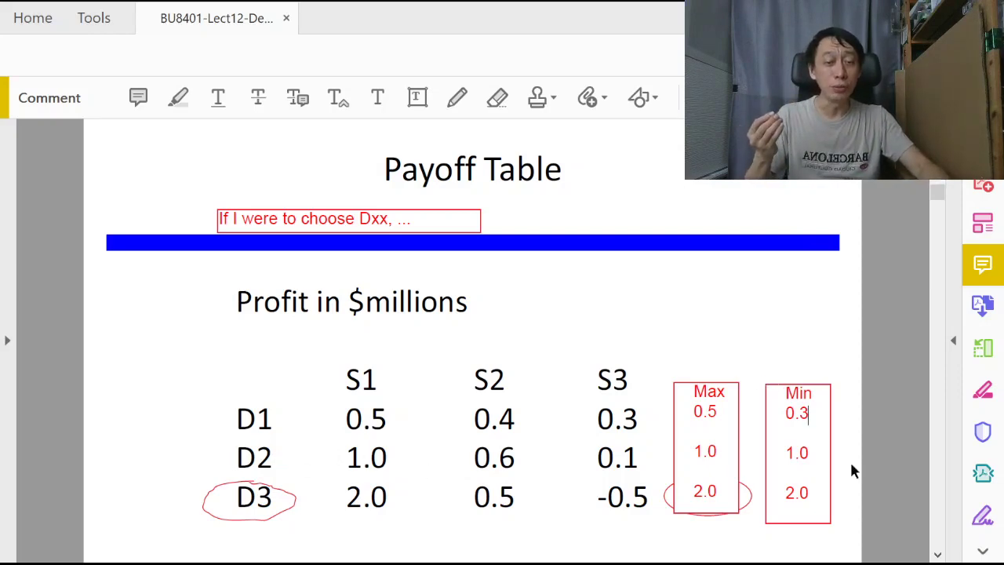
key(BackSpace)
key(BackSpace)
key(BackSpace)
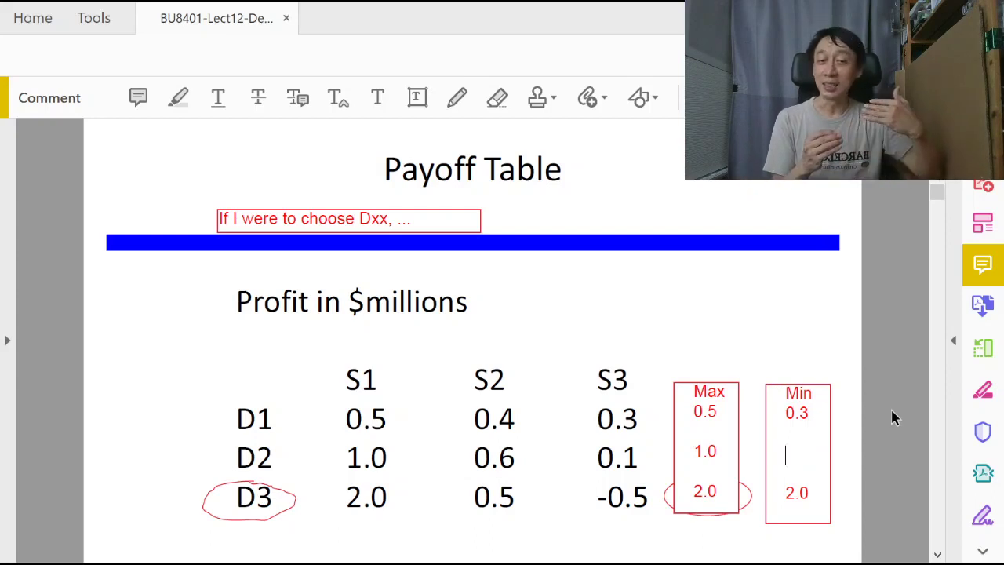
text(0.1)
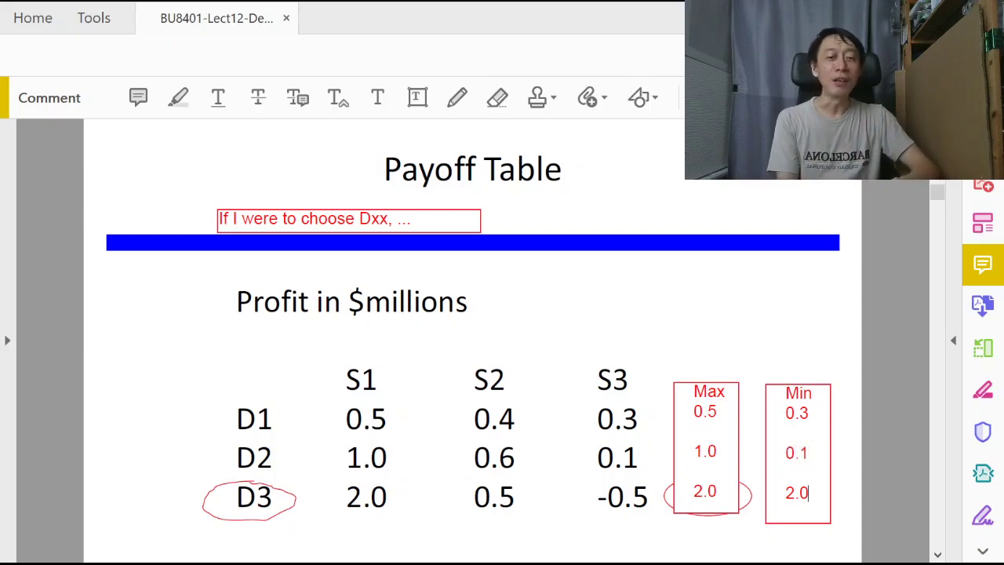
key(shift+Left)
key(shift+Left)
key(shift+Left)
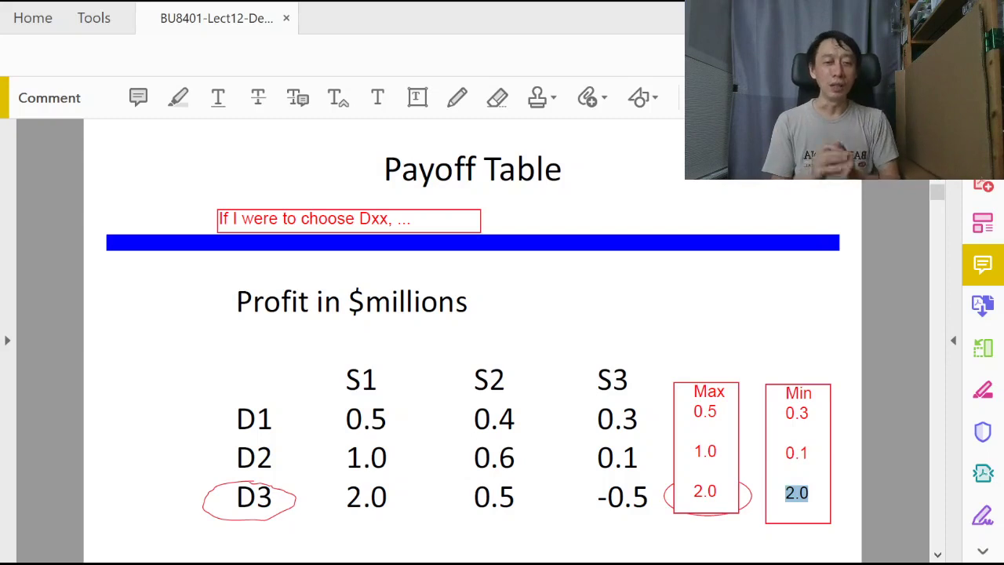
key(BackSpace)
text(-0.5)
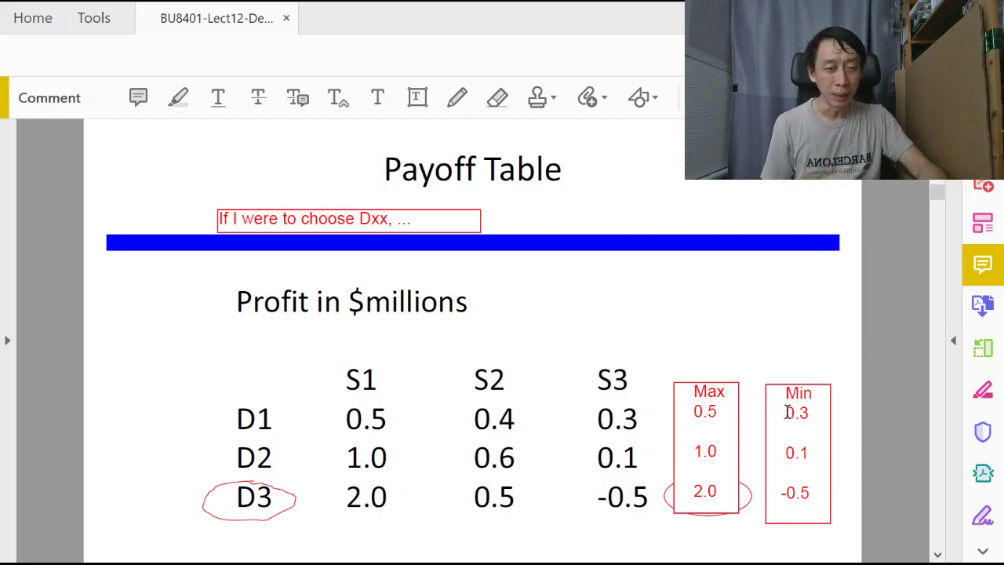
Step: Paste a copy of the red oval around Min's 0.3 and freehand-circle D1
drag(785, 413, 809, 414)
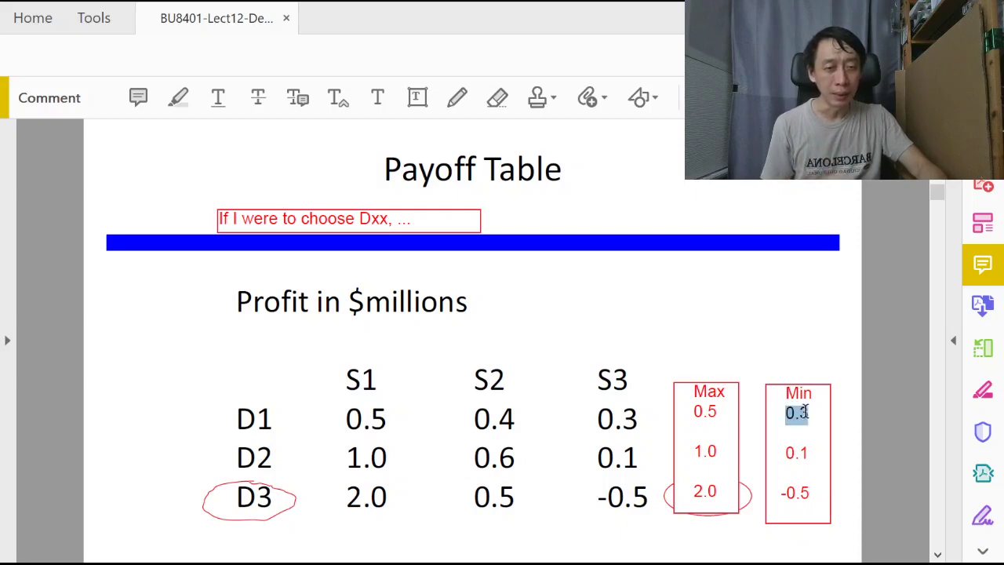
click(747, 494)
key(ctrl+c)
key(ctrl+v)
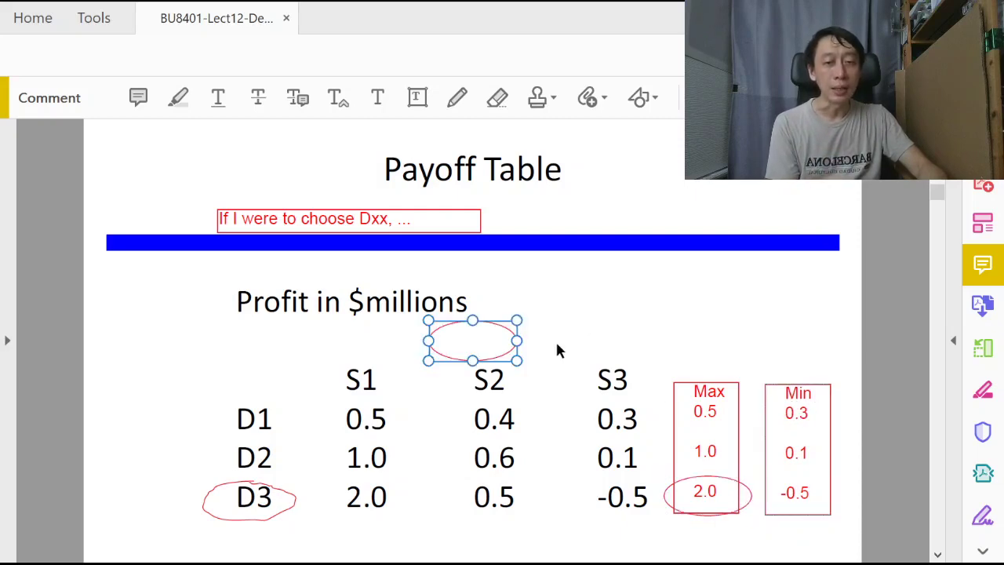
drag(507, 330, 834, 409)
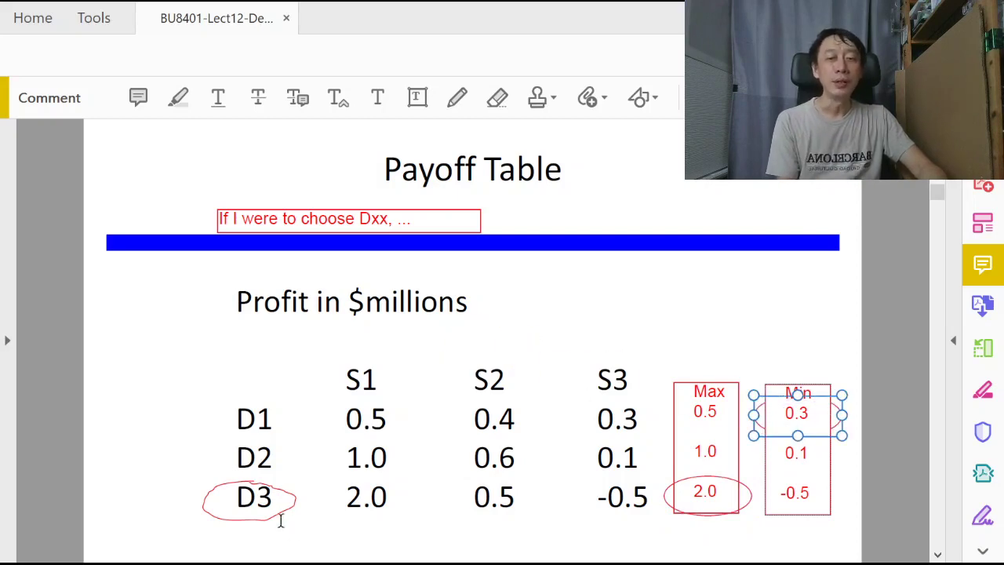
click(459, 99)
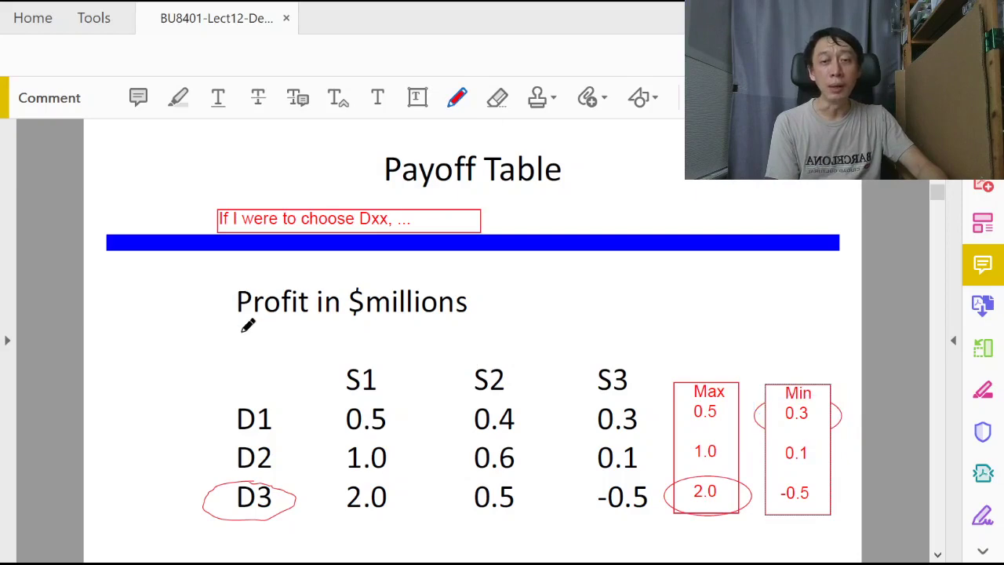
mouse_move(250, 392)
mouse_down()
mouse_move(206, 411)
mouse_move(212, 427)
mouse_move(274, 435)
mouse_move(277, 389)
mouse_up()
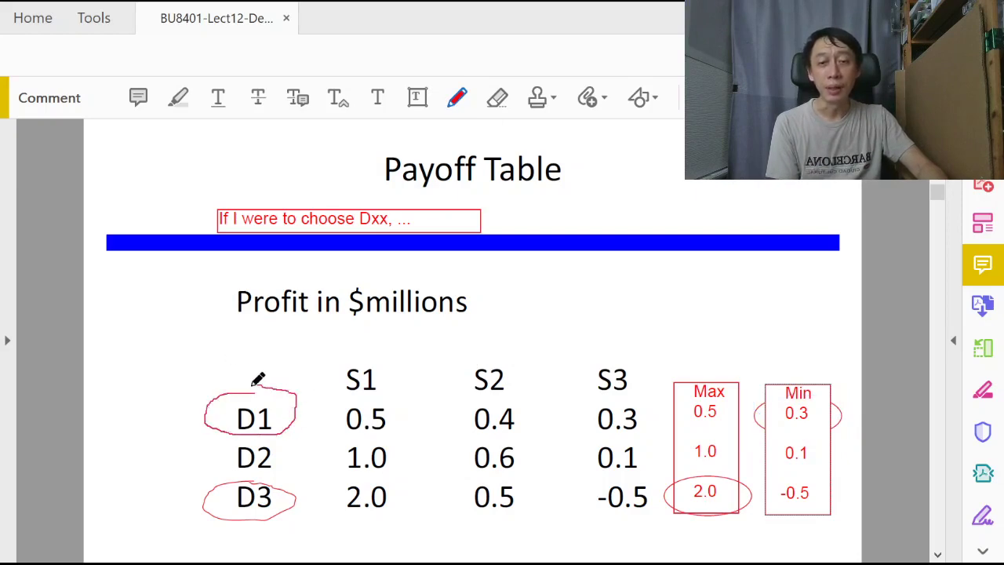